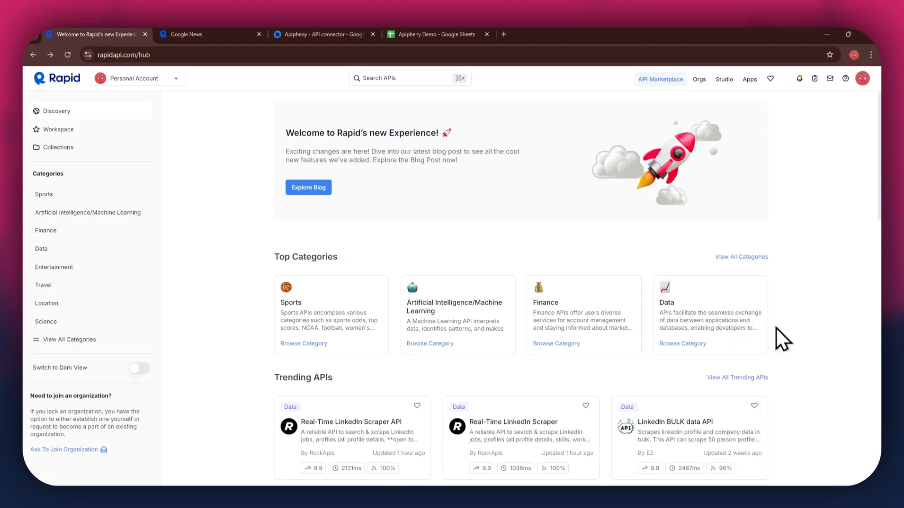
# Search the API marketplace for "news headlines" and look through the matching APIs.
pyautogui.scroll(-6, 778, 329)
pyautogui.scroll(6, 778, 329)
pyautogui.click(384, 79)
pyautogui.write('news headlines')
pyautogui.press('Return')
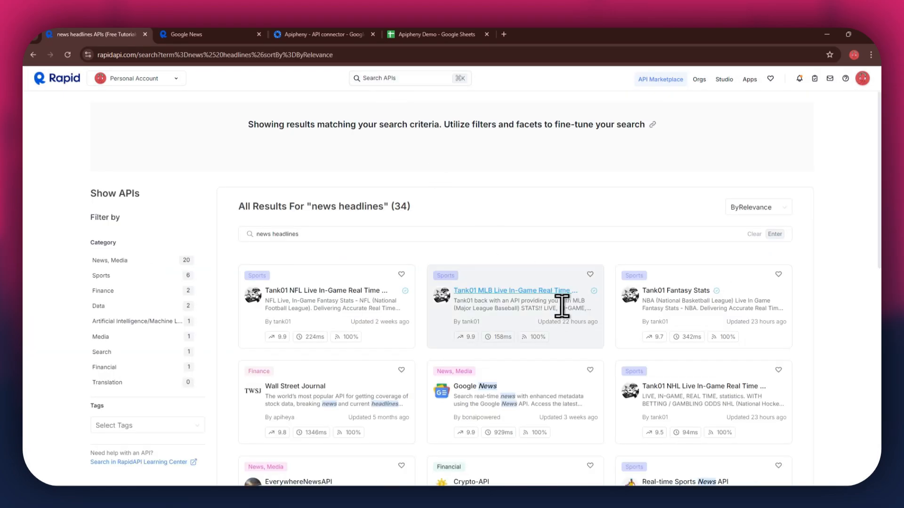
pyautogui.scroll(-2, 560, 306)
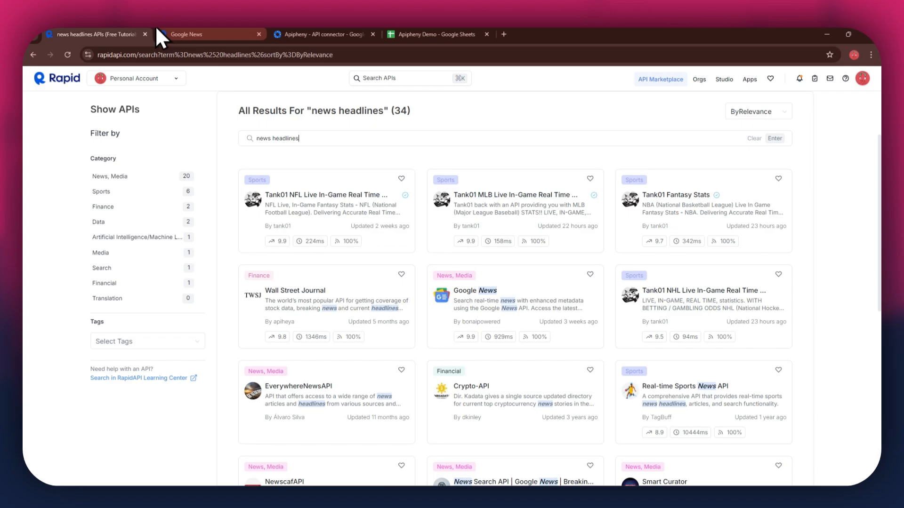
# Open the Google News API and subscribe to its free Basic plan, continuing to the API playground.
pyautogui.click(185, 34)
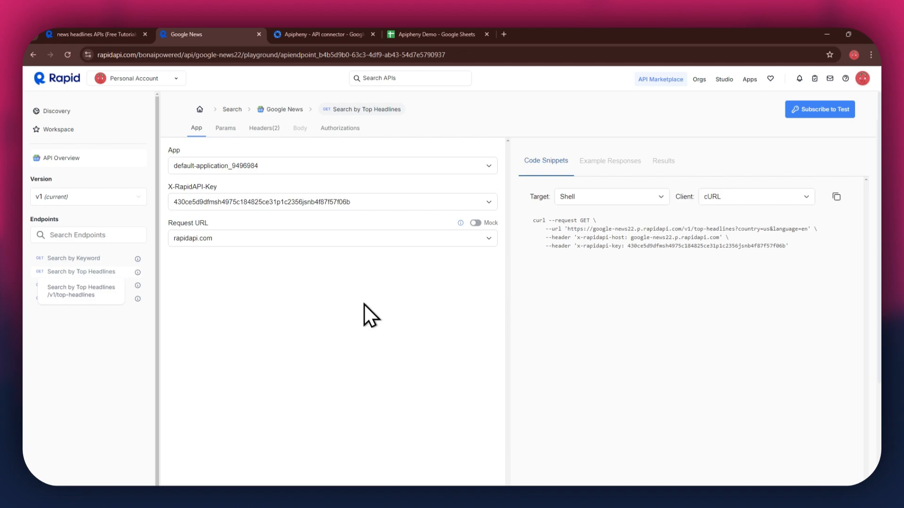
pyautogui.click(832, 121)
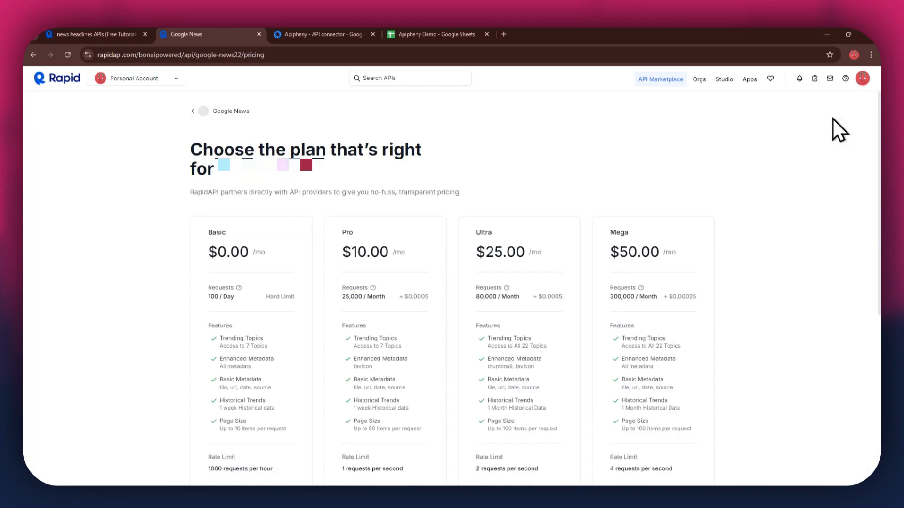
pyautogui.moveTo(208, 230); pyautogui.dragTo(664, 230)
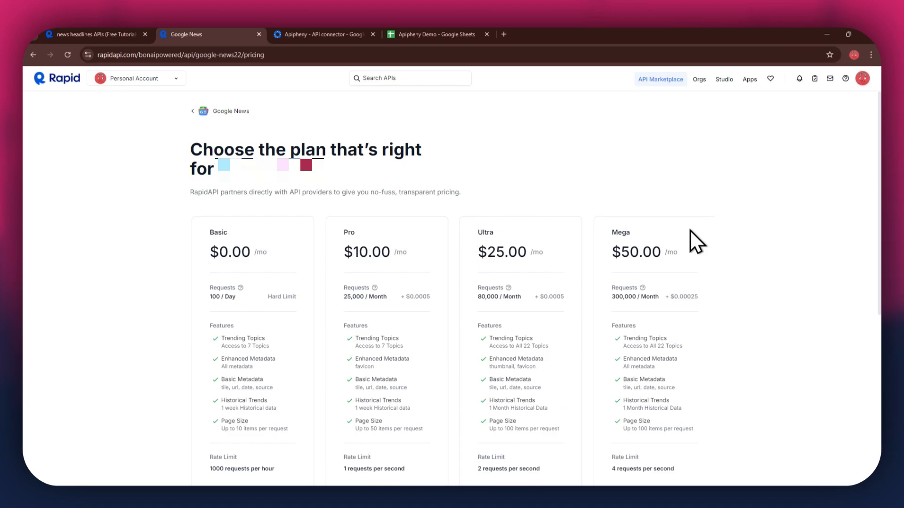
pyautogui.scroll(-3, 690, 231)
pyautogui.click(292, 411)
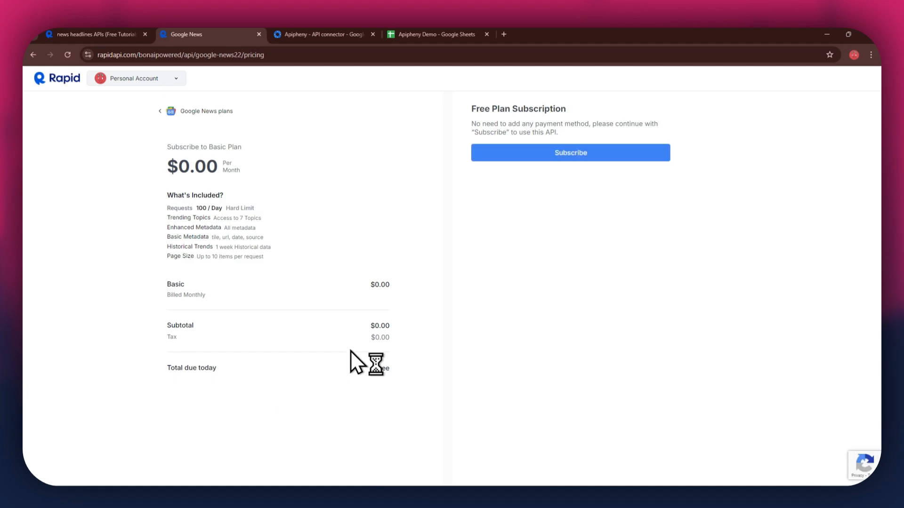
pyautogui.click(571, 156)
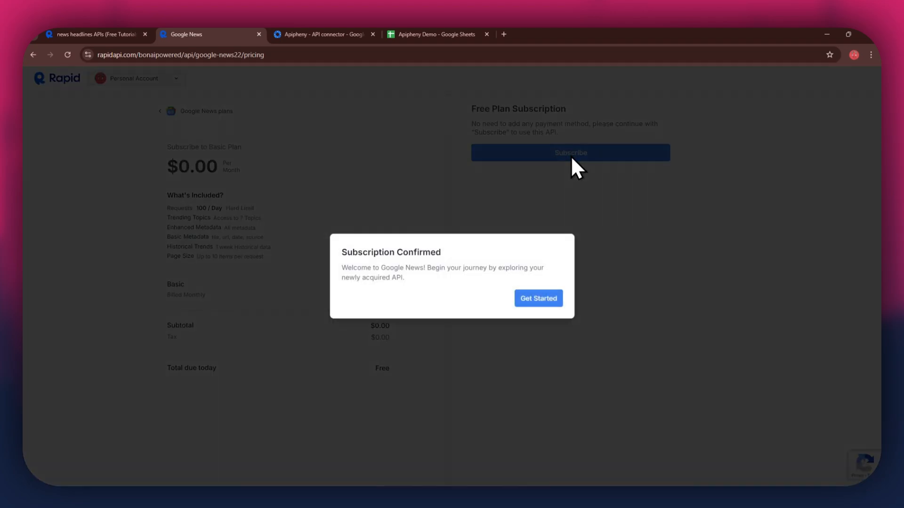
pyautogui.click(543, 301)
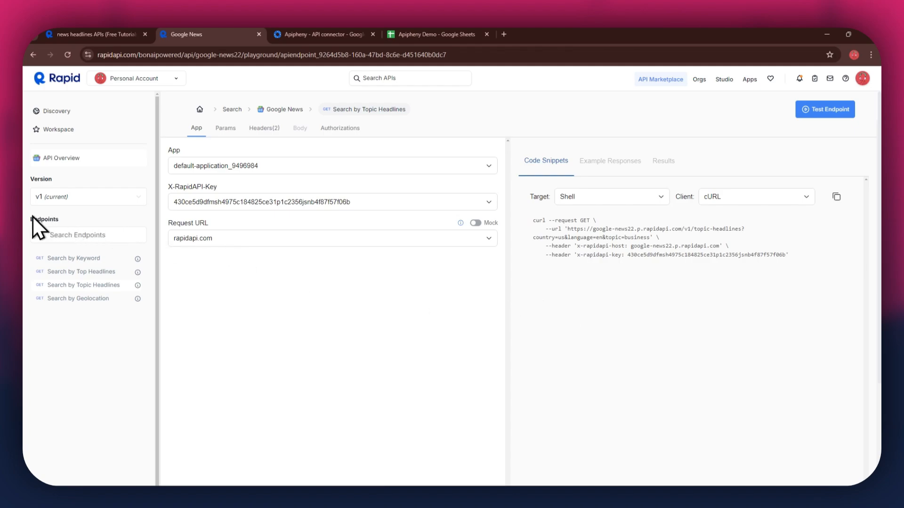
# Select the Search by Top Headlines endpoint and set its code snippet to the Shell target with the cURL client.
pyautogui.click(56, 219)
pyautogui.click(83, 275)
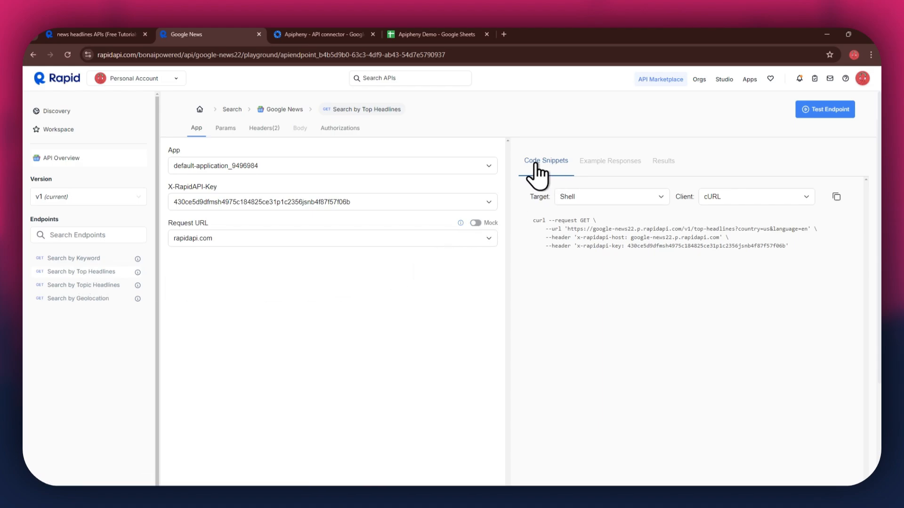
pyautogui.click(588, 198)
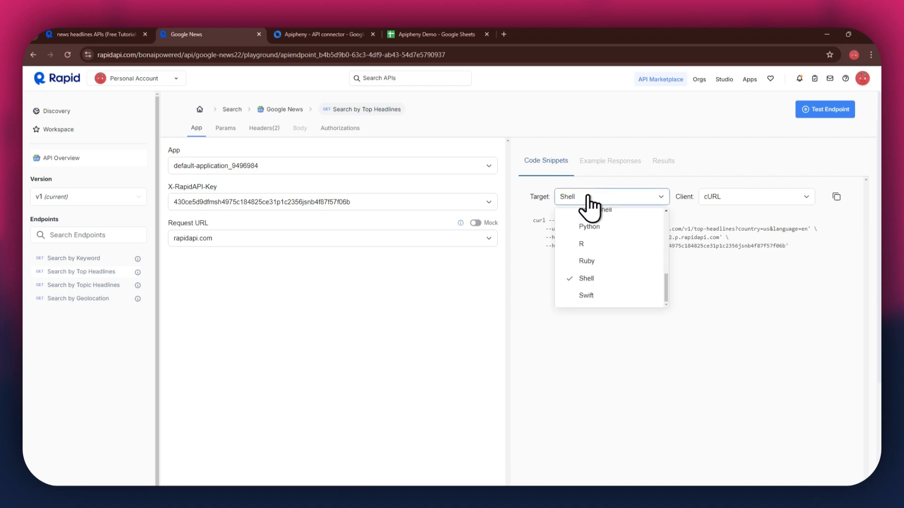
pyautogui.click(589, 277)
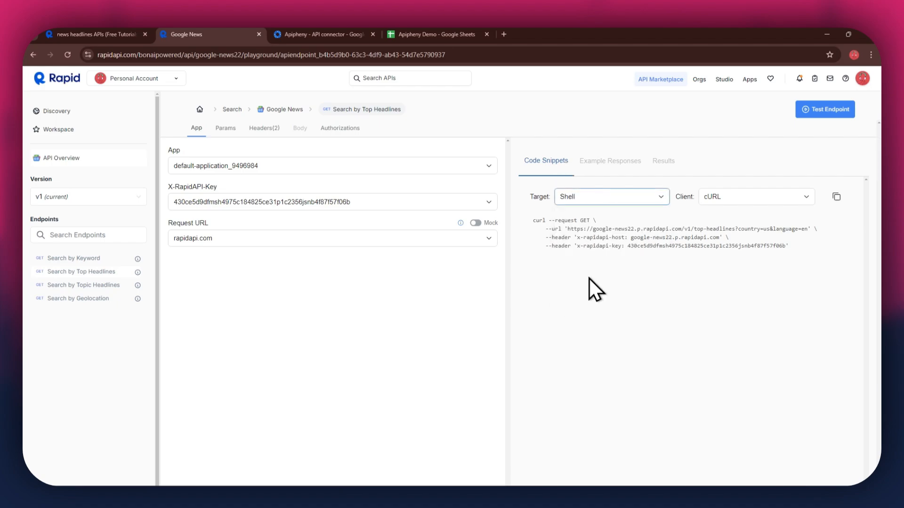
pyautogui.click(721, 202)
pyautogui.click(724, 215)
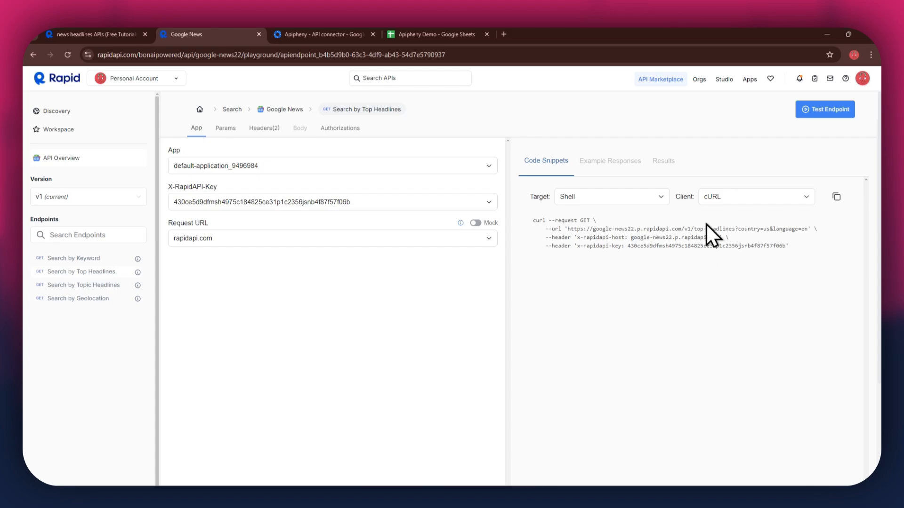
# Check the Apipheny add-on's marketplace page, switch to the Apipheny Demo spreadsheet in Google Sheets, and open Apipheny's Import API tool.
pyautogui.click(322, 33)
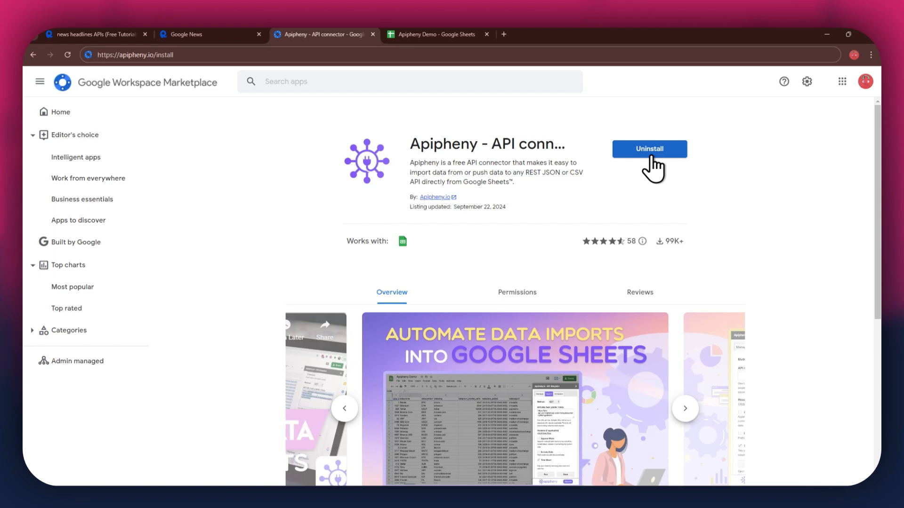
pyautogui.click(434, 36)
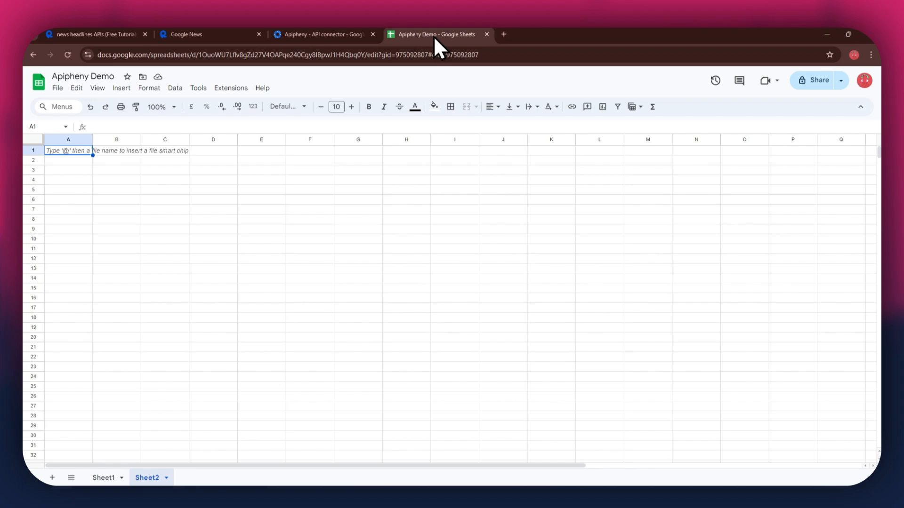
pyautogui.click(216, 89)
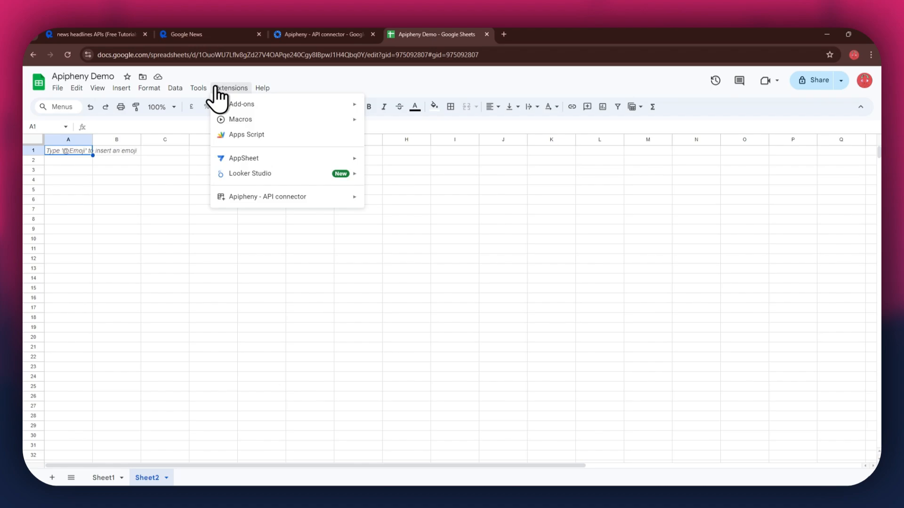
pyautogui.moveTo(322, 197)
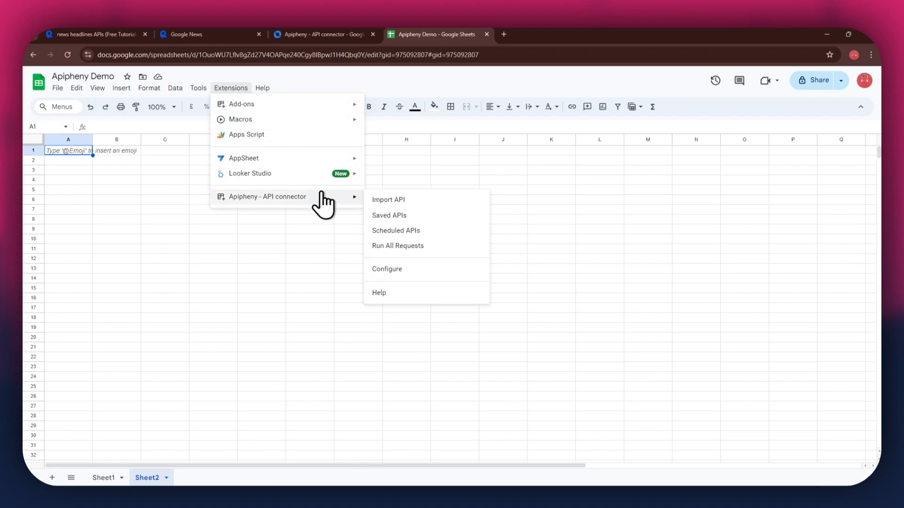
pyautogui.click(437, 200)
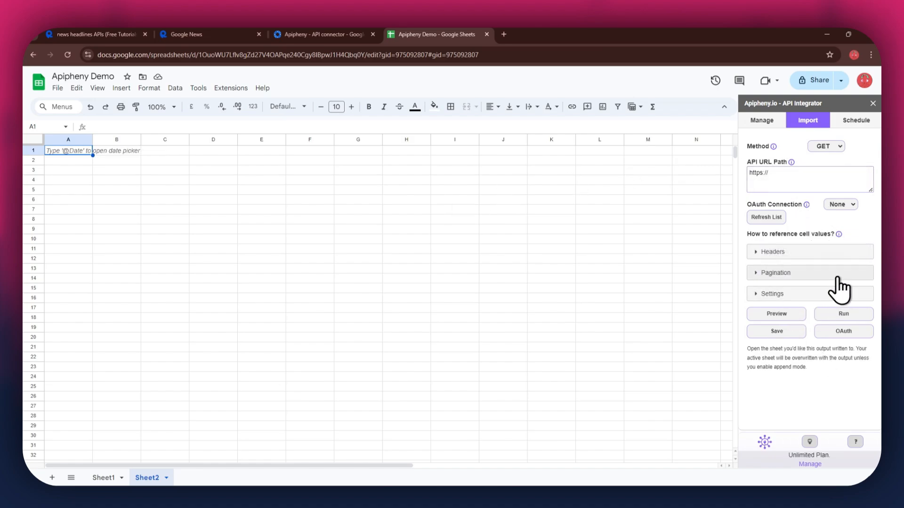
pyautogui.click(223, 36)
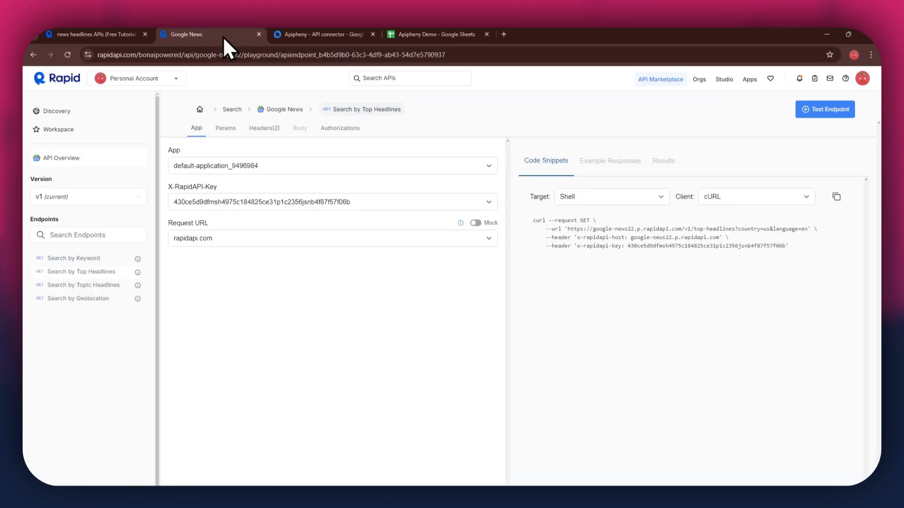
pyautogui.doubleClick(574, 229)
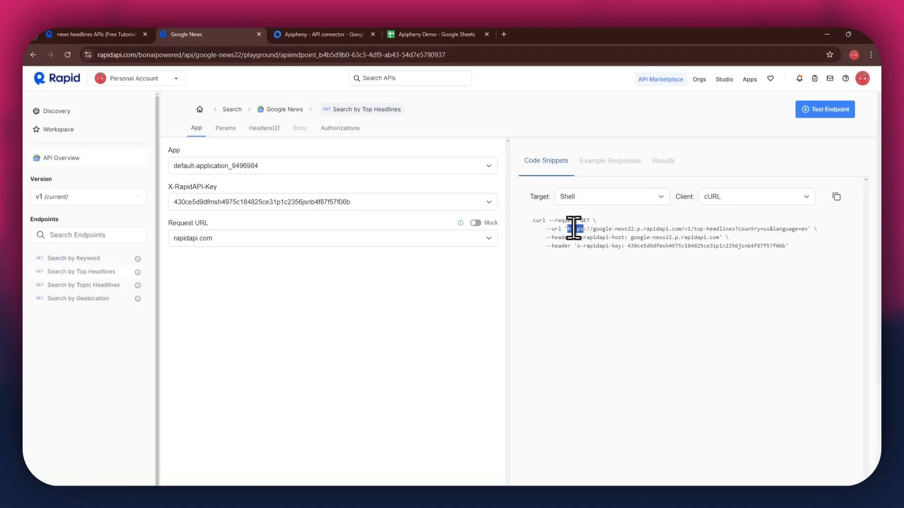
pyautogui.moveTo(573, 229); pyautogui.dragTo(804, 230)
pyautogui.rightClick(804, 231)
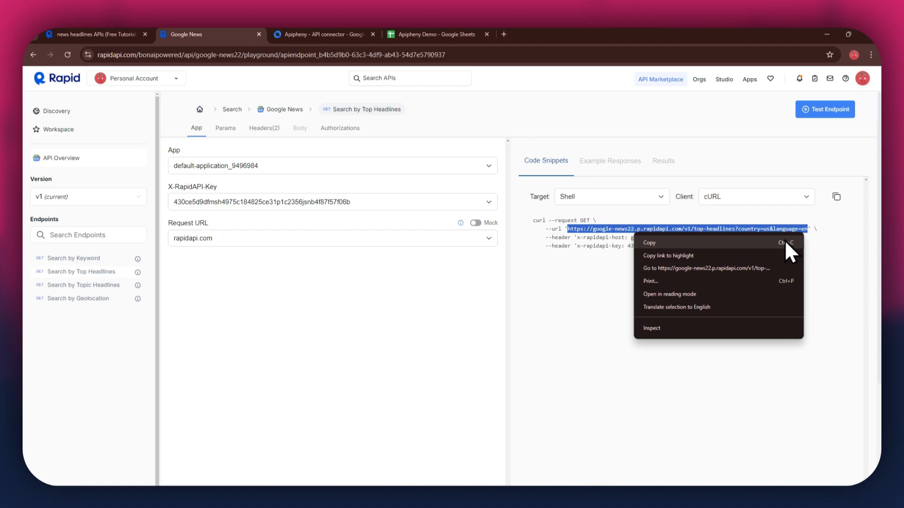
pyautogui.click(784, 239)
pyautogui.click(459, 34)
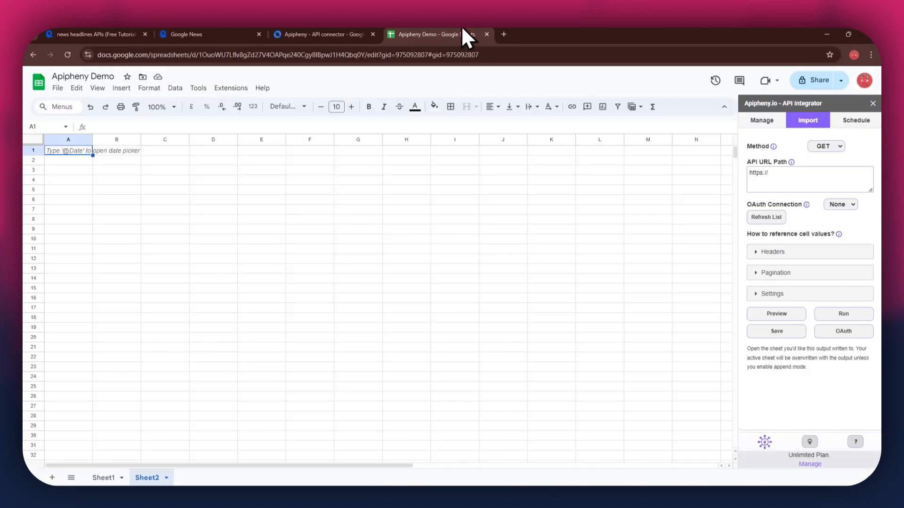
pyautogui.tripleClick(788, 176)
pyautogui.rightClick(789, 177)
pyautogui.click(732, 230)
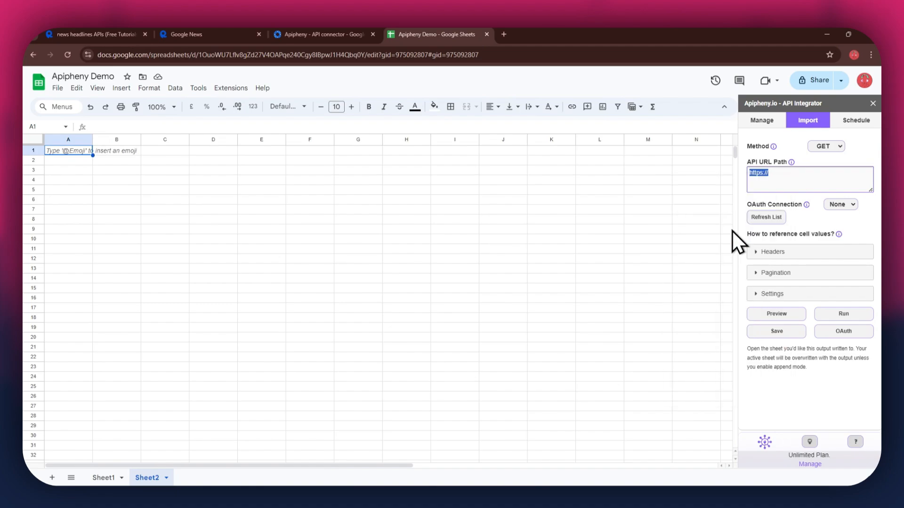
# Expand the request's headers and add two empty header rows.
pyautogui.click(759, 254)
pyautogui.click(763, 275)
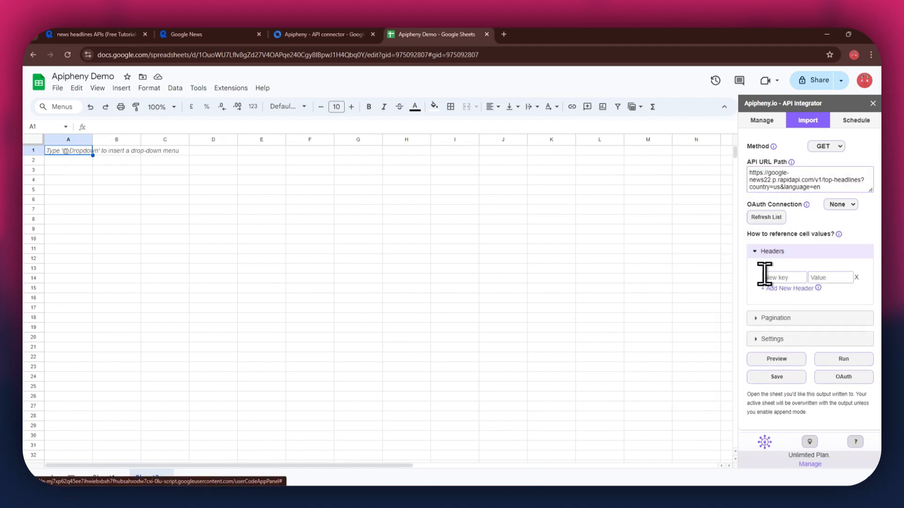
pyautogui.click(765, 288)
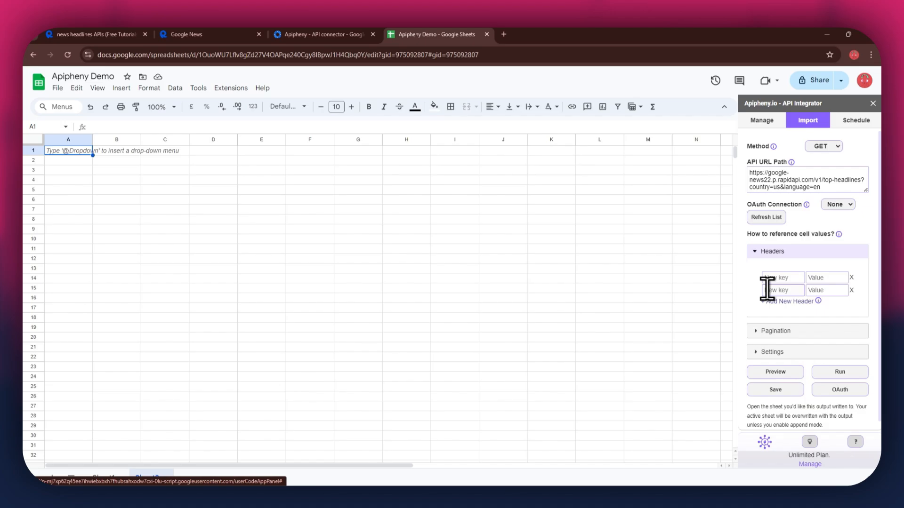
# Copy the header name x-rapidapi-host from the Rapid snippet into the first header's key.
pyautogui.click(209, 35)
pyautogui.moveTo(578, 237); pyautogui.dragTo(625, 239)
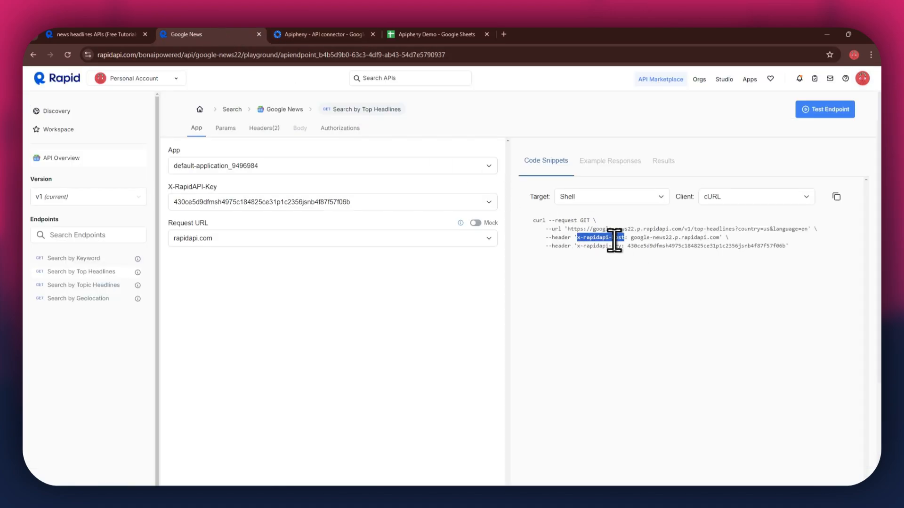
pyautogui.rightClick(612, 239)
pyautogui.click(628, 248)
pyautogui.click(434, 34)
pyautogui.click(776, 277)
pyautogui.rightClick(776, 277)
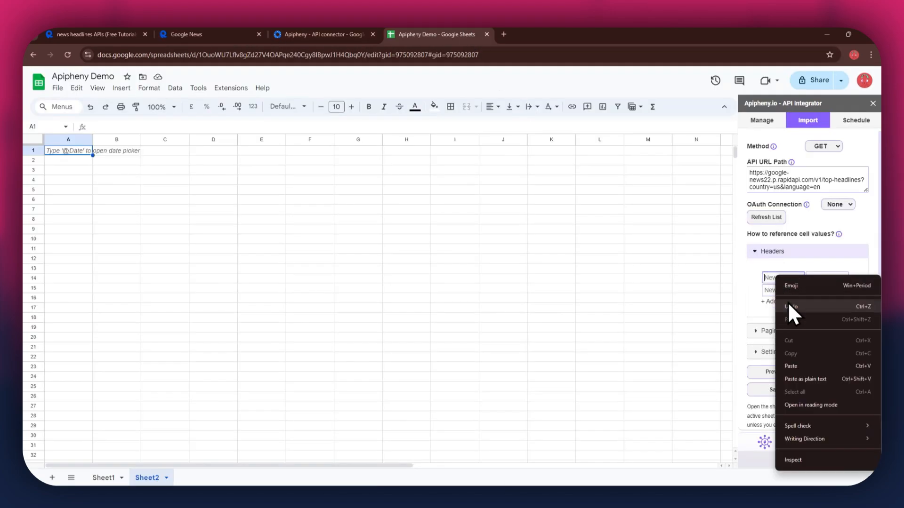
pyautogui.click(802, 363)
# Copy google-news22.p.rapidapi.com from the Rapid snippet into the value of the first header.
pyautogui.click(211, 29)
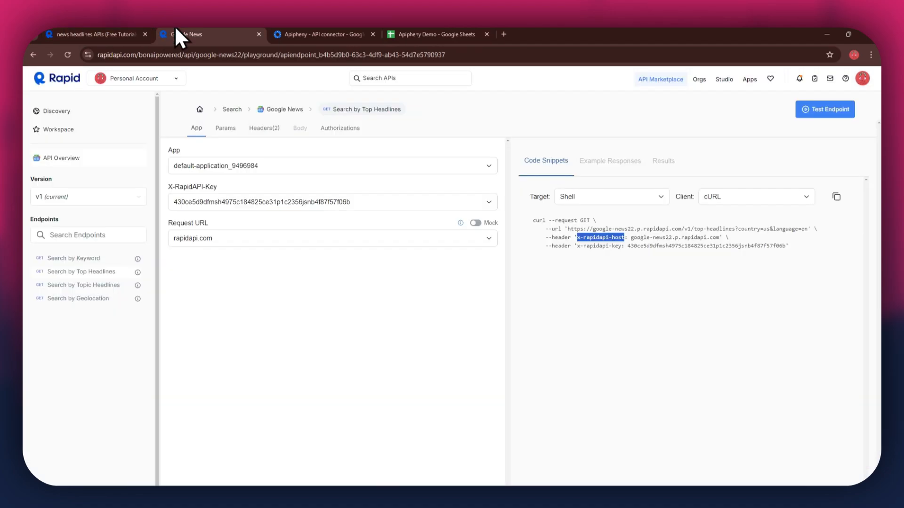
pyautogui.moveTo(631, 238); pyautogui.dragTo(718, 238)
pyautogui.rightClick(716, 240)
pyautogui.click(717, 248)
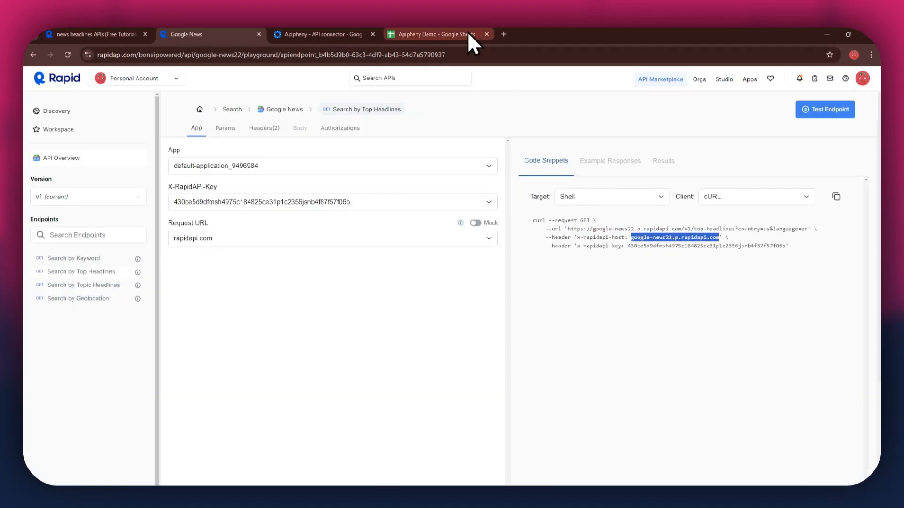
pyautogui.click(468, 33)
pyautogui.rightClick(812, 278)
pyautogui.click(734, 368)
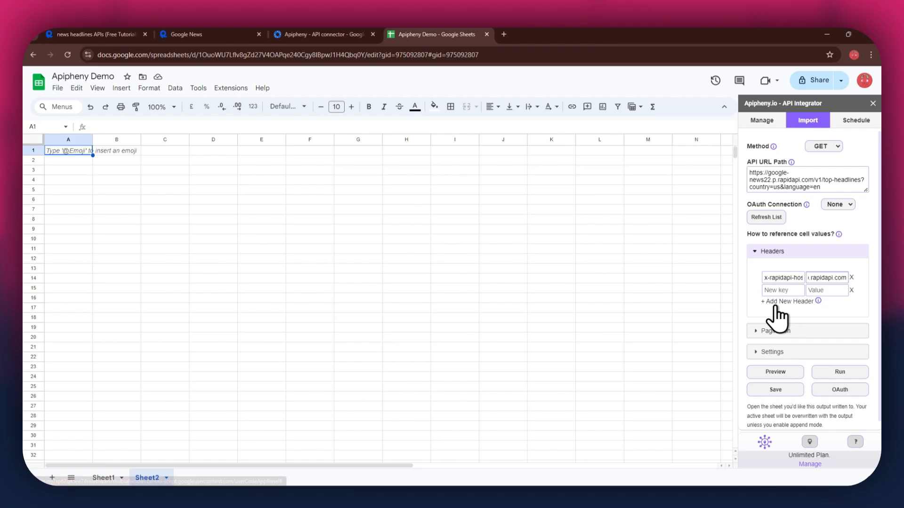
# Copy the header name x-rapidapi-key from the Rapid snippet into the second header's key.
pyautogui.click(214, 33)
pyautogui.moveTo(577, 246); pyautogui.dragTo(598, 246)
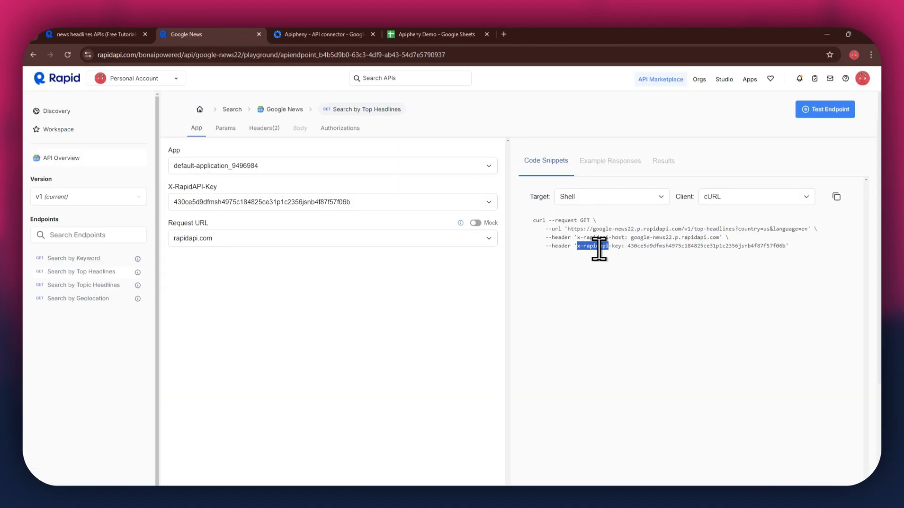
pyautogui.rightClick(608, 247)
pyautogui.click(613, 254)
pyautogui.click(453, 33)
pyautogui.click(783, 290)
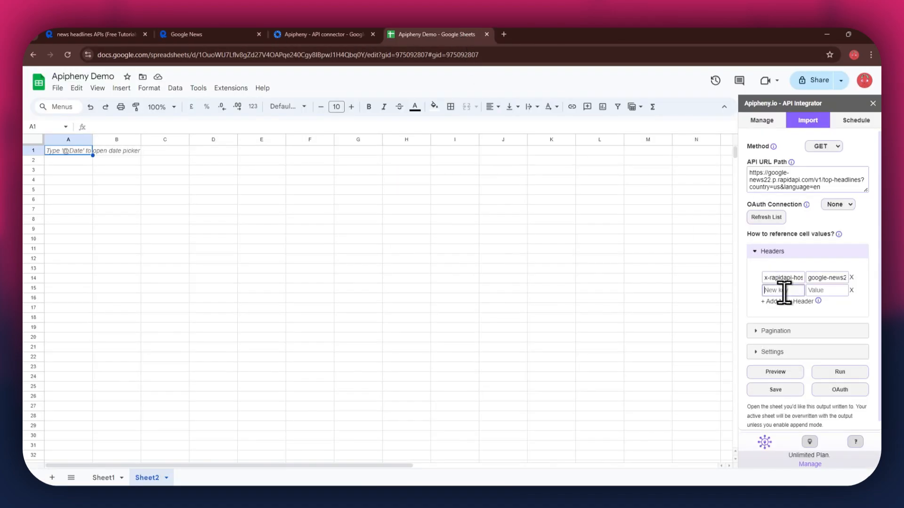
pyautogui.rightClick(783, 290)
pyautogui.click(715, 193)
# Copy the API key from the Rapid snippet into the value of the x-rapidapi-key header.
pyautogui.click(213, 34)
pyautogui.doubleClick(643, 246)
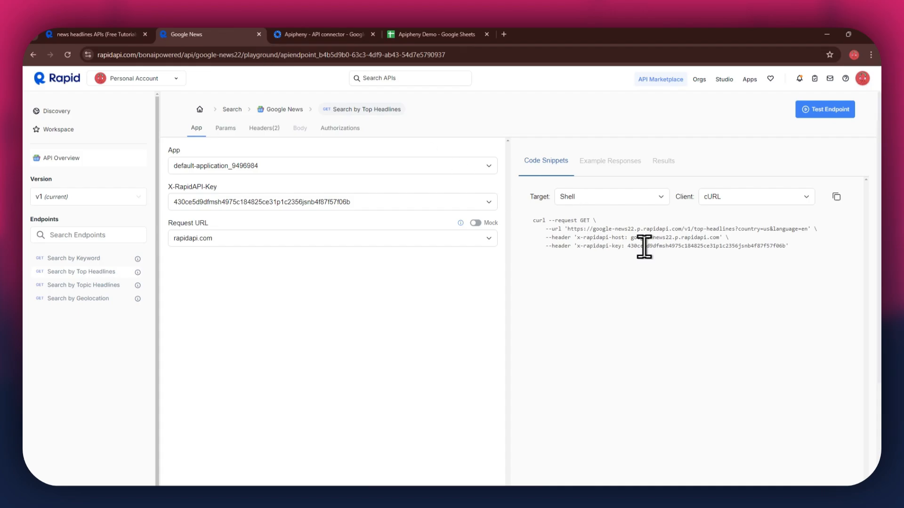
pyautogui.rightClick(644, 246)
pyautogui.click(662, 256)
pyautogui.click(452, 34)
pyautogui.rightClick(828, 290)
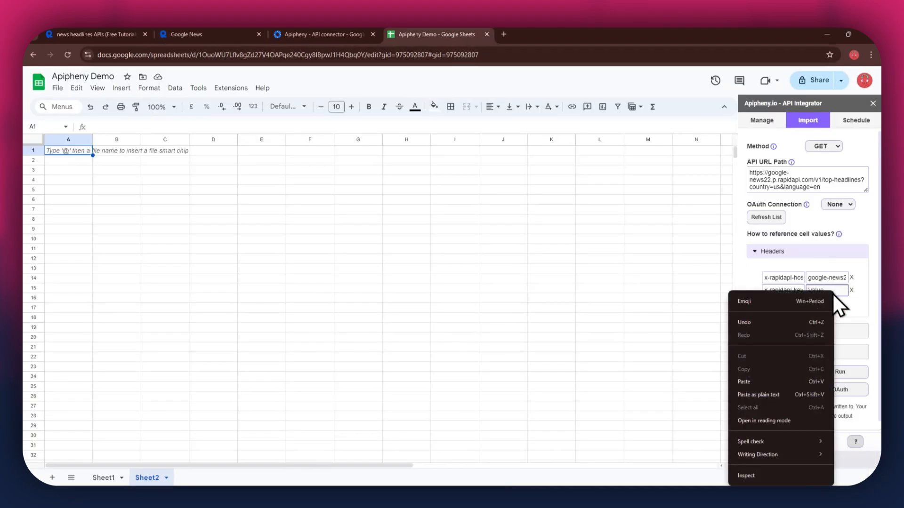
pyautogui.click(772, 361)
# Paste the API key into the x-rapidapi-key header's value and run the import request, accepting that the sheet is overwritten.
pyautogui.click(767, 376)
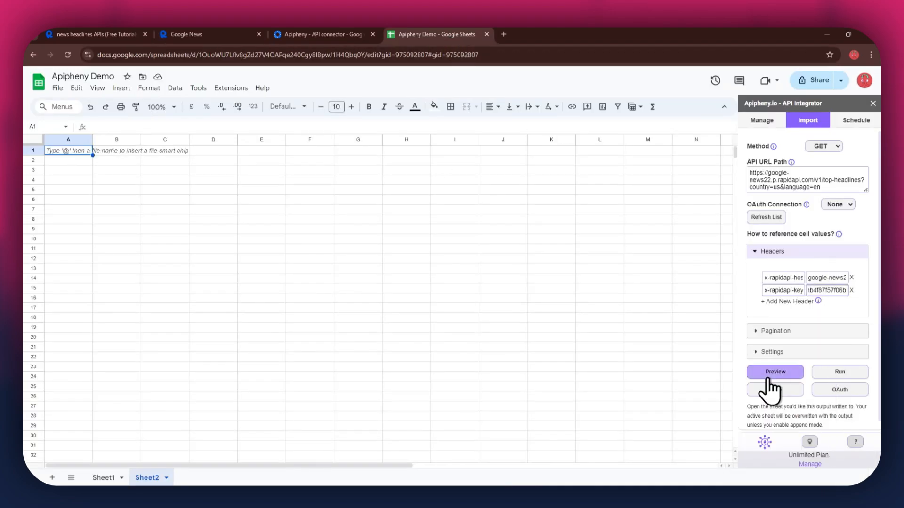
pyautogui.click(842, 371)
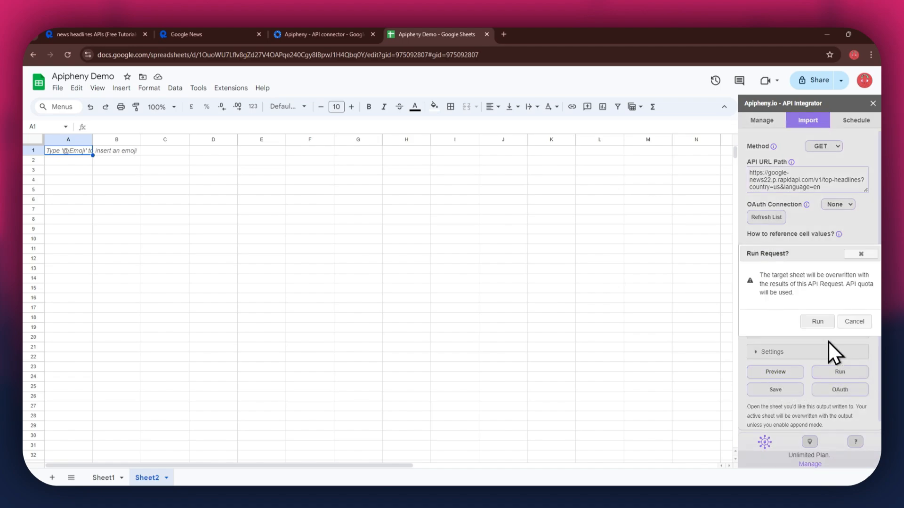
pyautogui.click(817, 322)
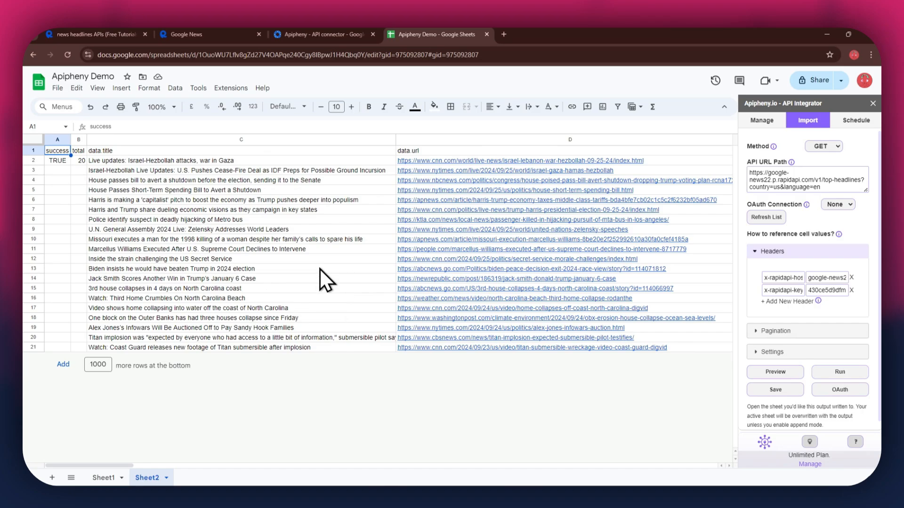
# Switch to the Google News endpoint on Rapid and set its country query parameter to uk.
pyautogui.click(225, 35)
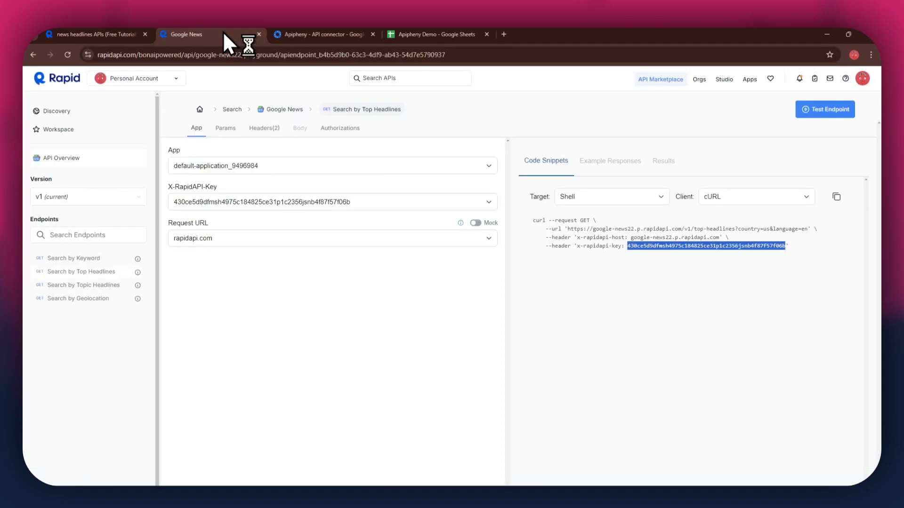
pyautogui.click(218, 130)
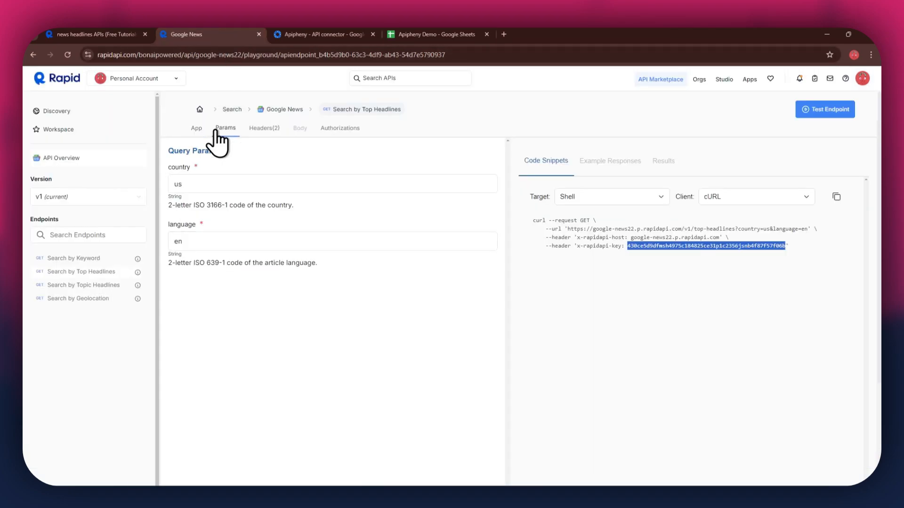
pyautogui.doubleClick(206, 177)
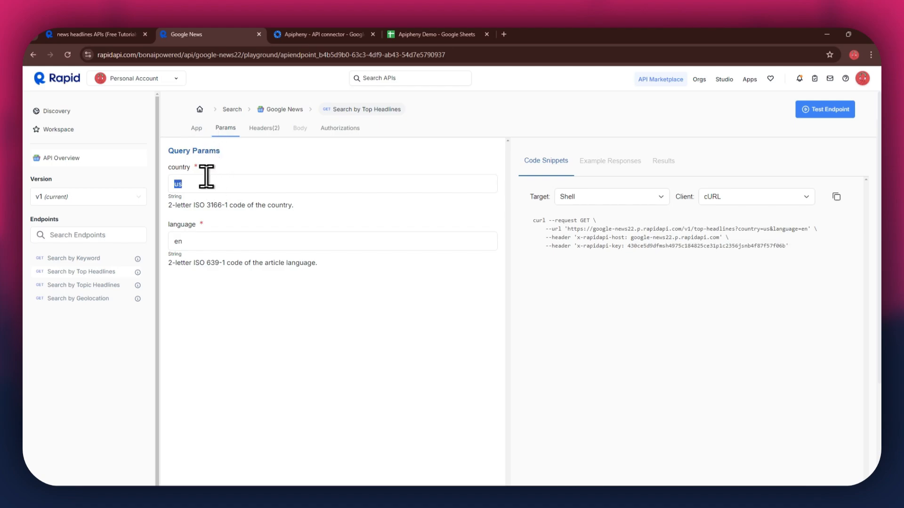
pyautogui.write('uk')
# Replace Apipheny's API URL path in Google Sheets with the country=uk request URL from the Rapid snippet, and run the import request.
pyautogui.moveTo(567, 228); pyautogui.dragTo(806, 231)
pyautogui.rightClick(806, 231)
pyautogui.click(787, 236)
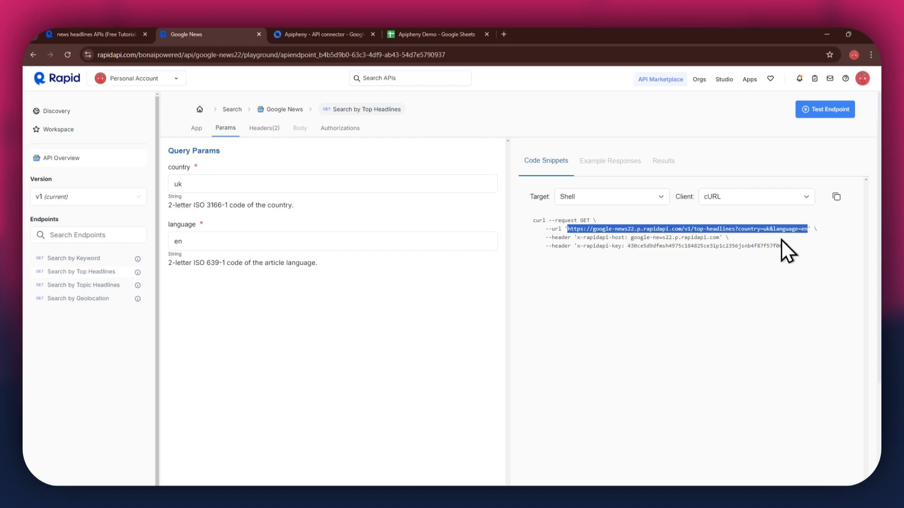
pyautogui.click(445, 34)
pyautogui.tripleClick(807, 183)
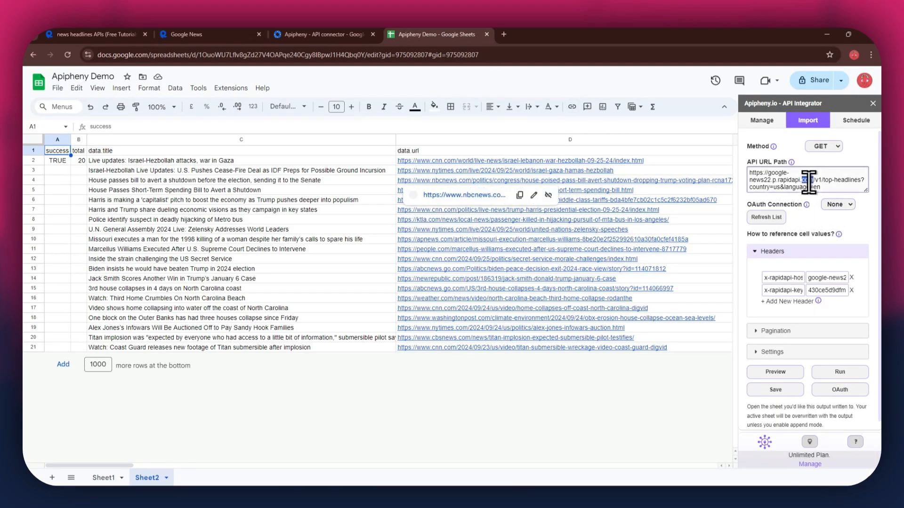
pyautogui.rightClick(807, 183)
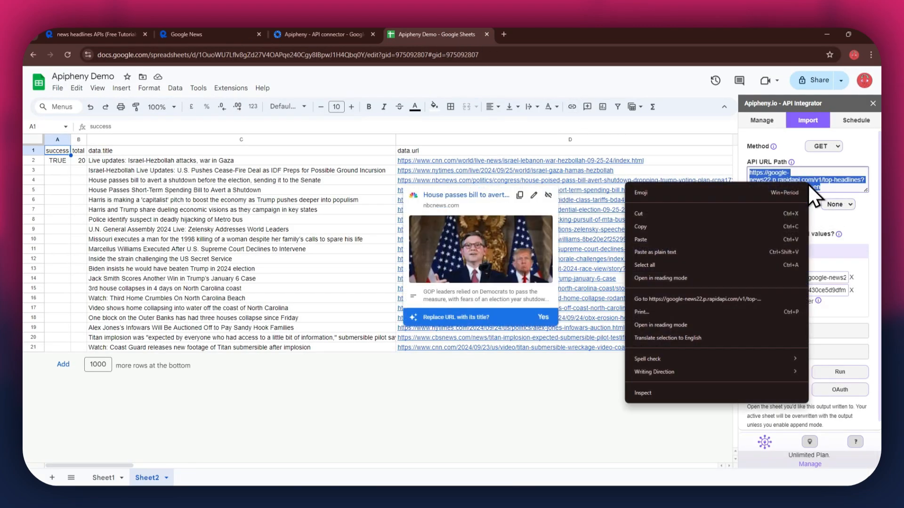
pyautogui.click(707, 237)
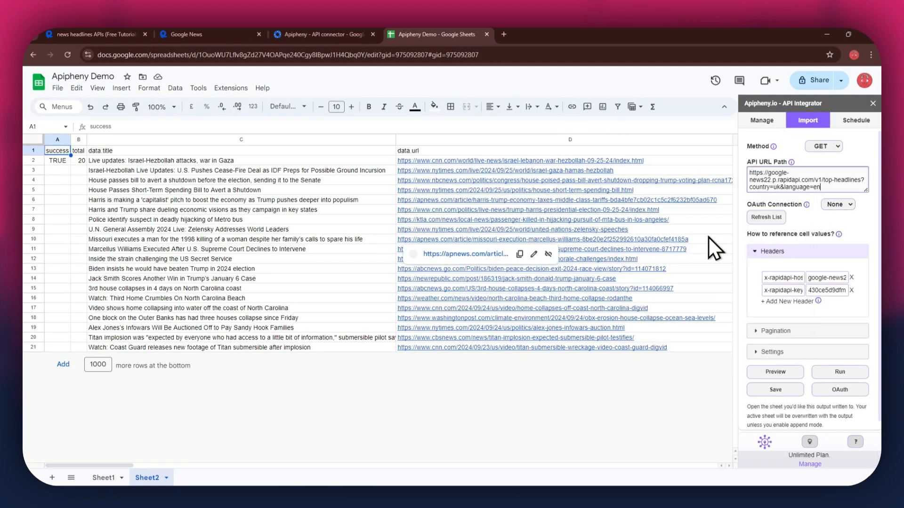
pyautogui.click(840, 370)
pyautogui.click(817, 322)
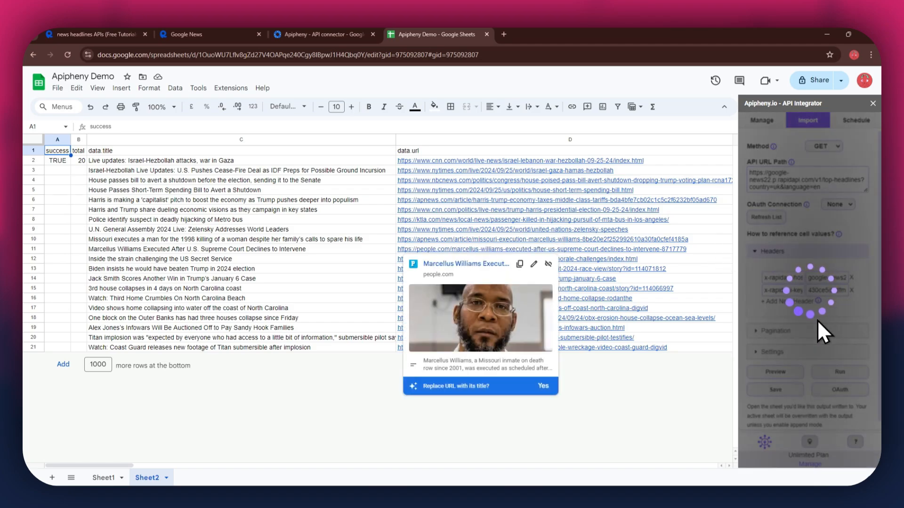